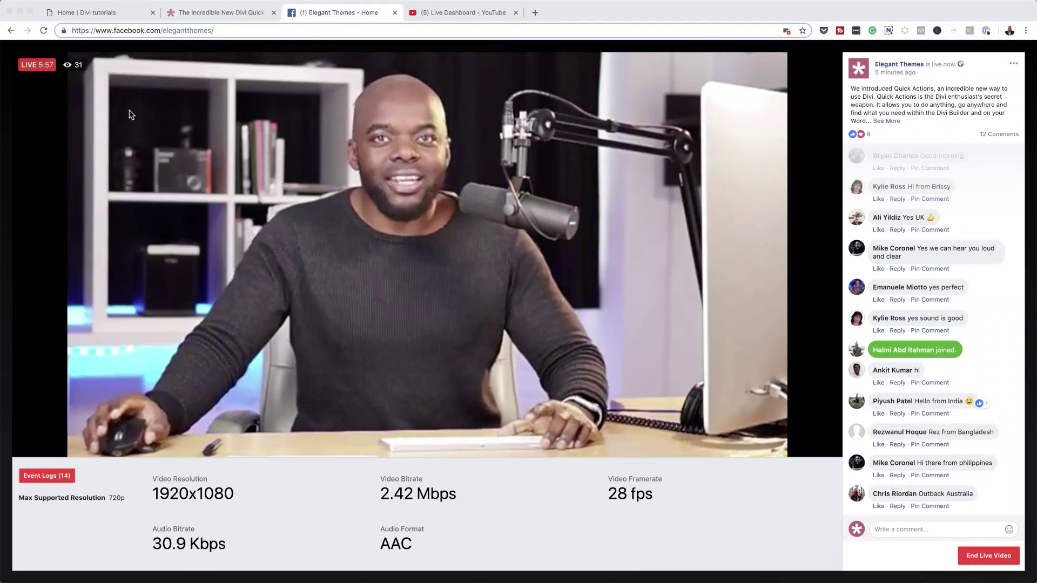
Step: Return to the Home | Divi tutorials tab and expand the builder's page settings bar
{"action": "left_click", "coordinate": [116, 13]}
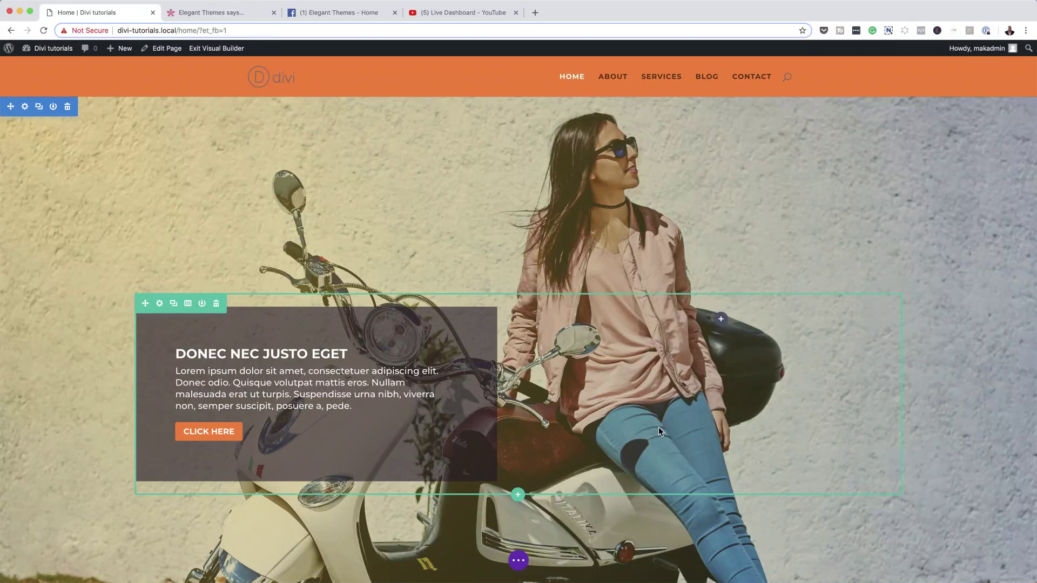
{"action": "scroll", "coordinate": [659, 426], "scroll_direction": "down", "scroll_amount": 1}
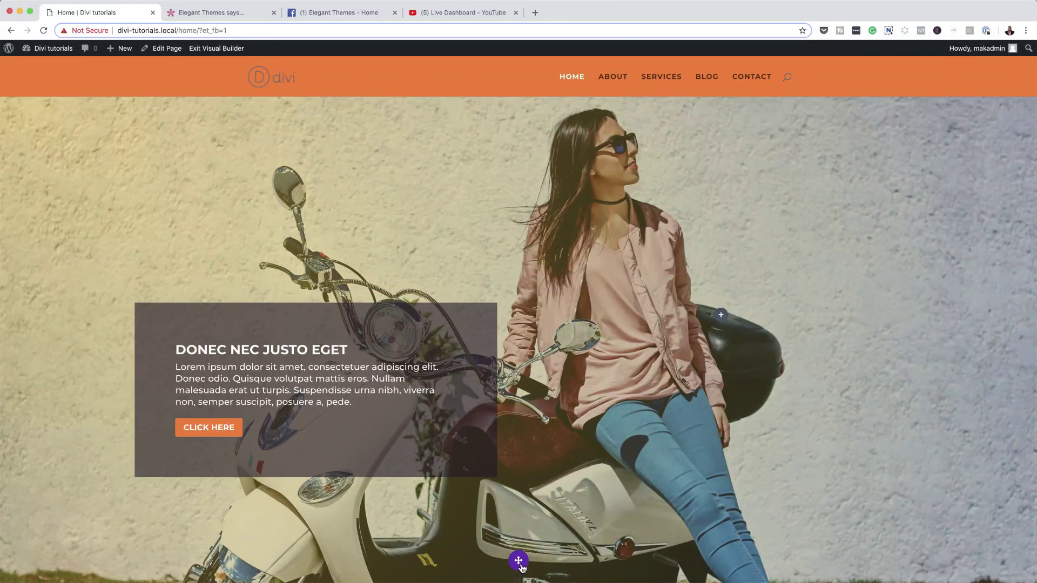
{"action": "left_click", "coordinate": [519, 562]}
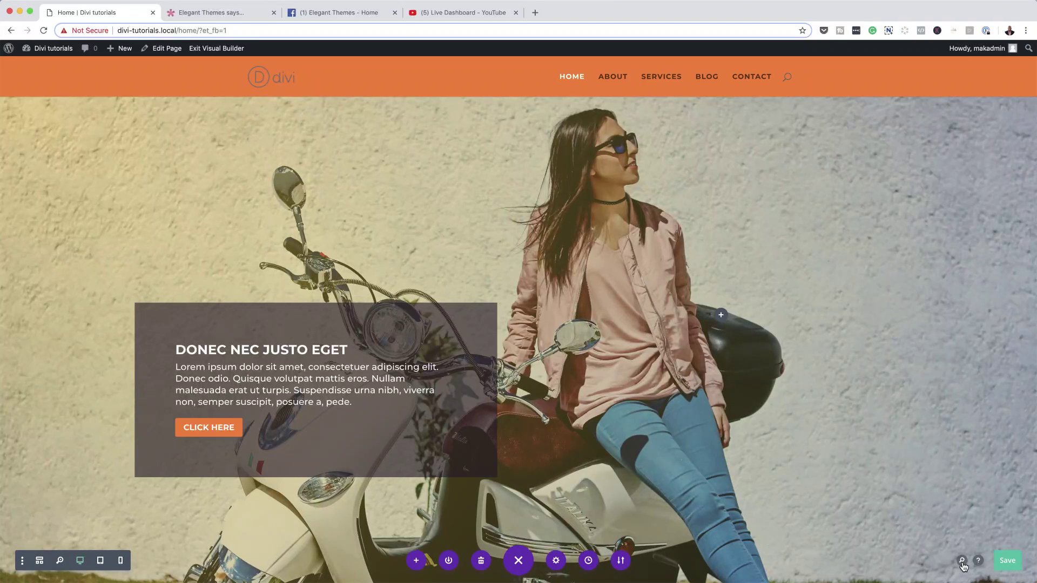
Step: Use the Quick Actions Insert search with 'vid' to select the Video Module
{"action": "left_click", "coordinate": [963, 562]}
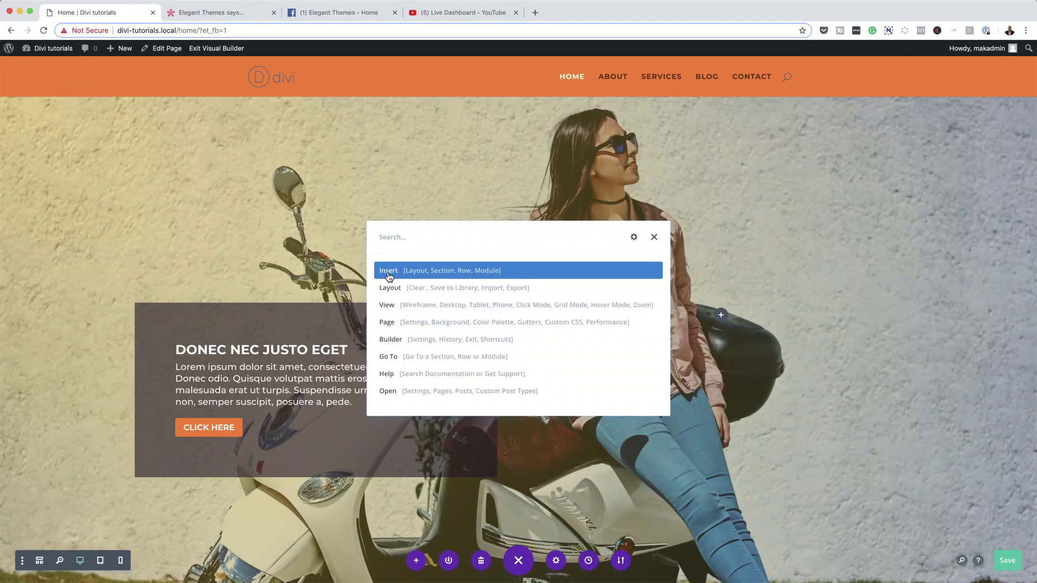
{"action": "key", "text": "Down"}
{"action": "key", "text": "Down"}
{"action": "key", "text": "Down"}
{"action": "key", "text": "Up"}
{"action": "key", "text": "Up"}
{"action": "key", "text": "Up"}
{"action": "type", "text": "ins"}
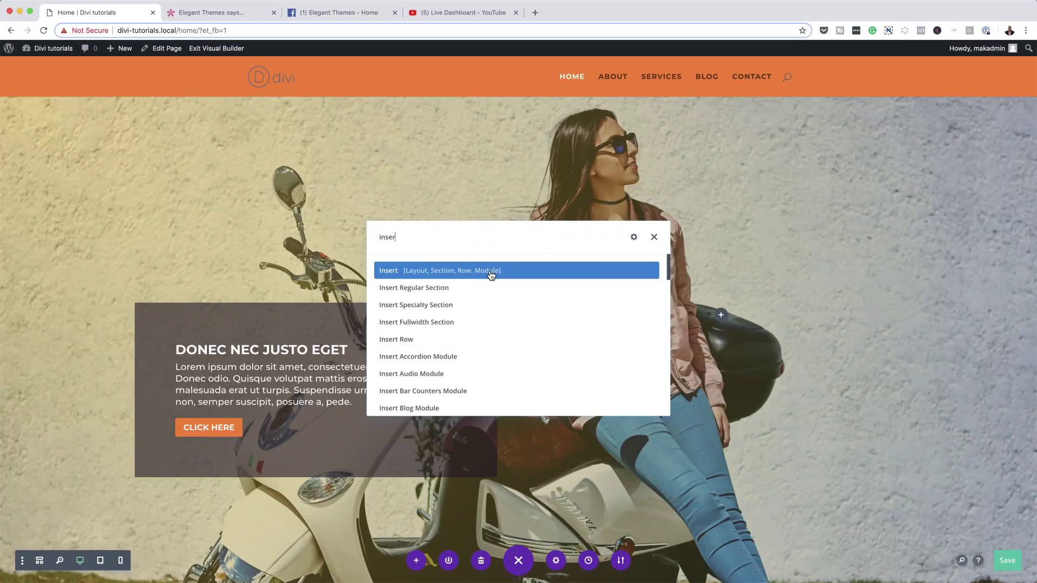
{"action": "left_click", "coordinate": [393, 276]}
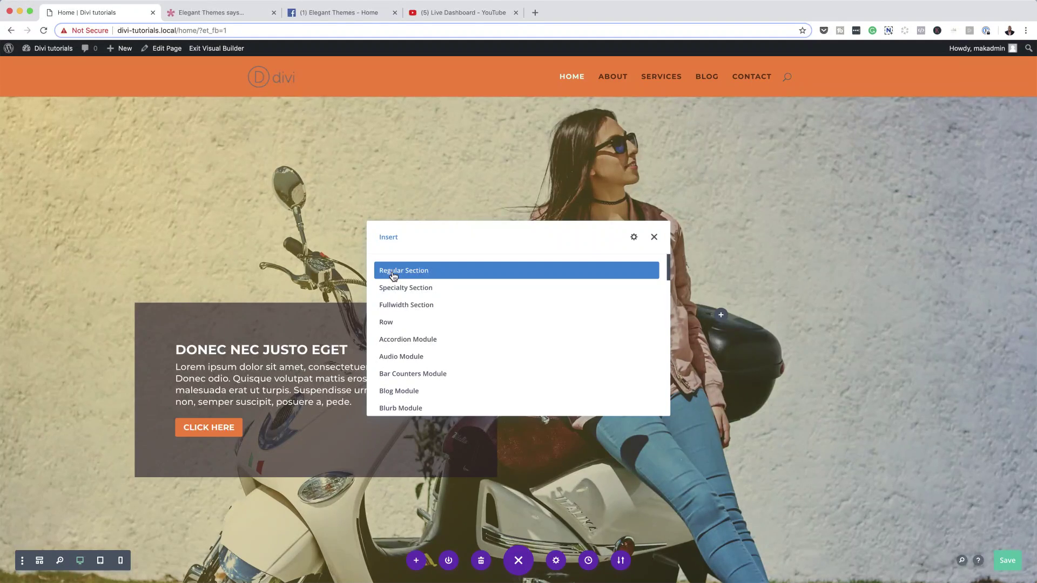
{"action": "type", "text": "vid"}
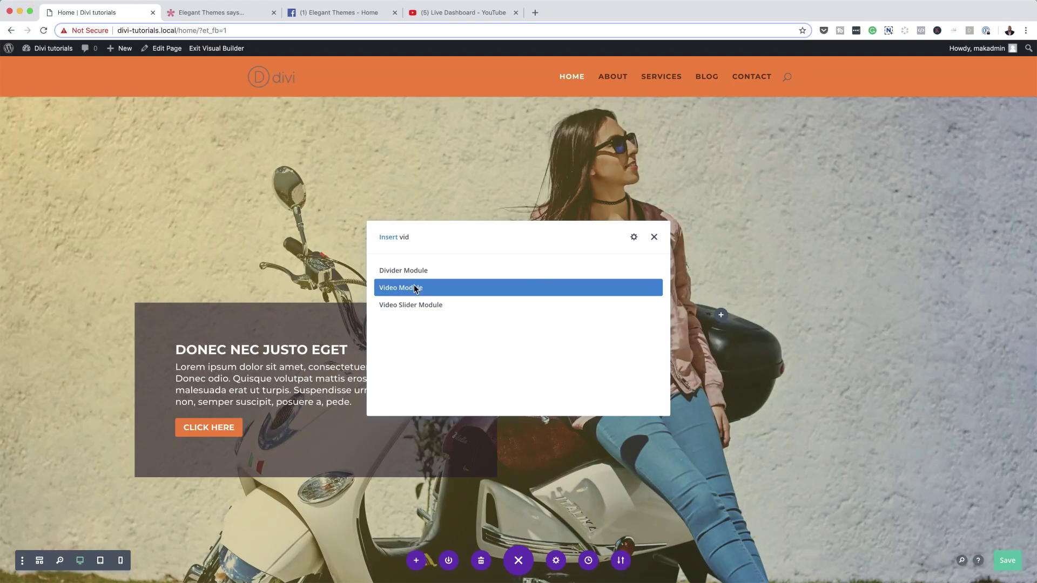
{"action": "left_click", "coordinate": [414, 288]}
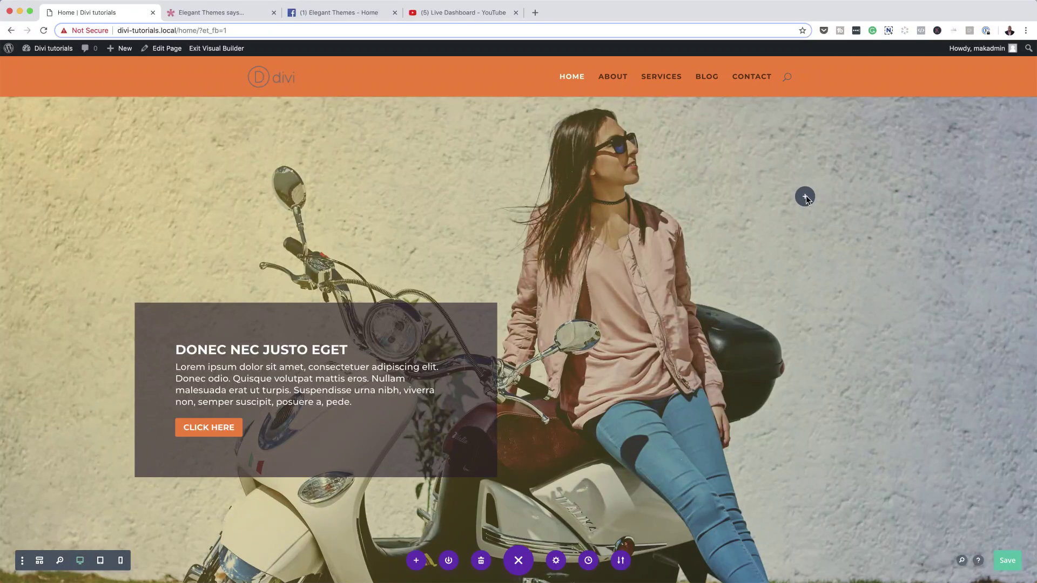
{"action": "scroll", "coordinate": [832, 324], "scroll_direction": "down", "scroll_amount": 15}
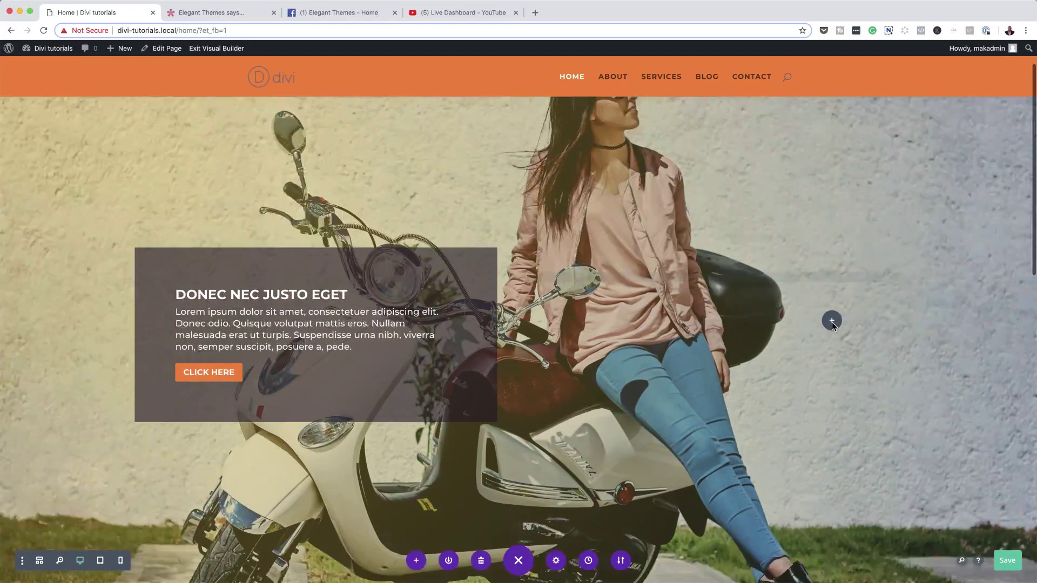
{"action": "scroll", "coordinate": [832, 324], "scroll_direction": "down", "scroll_amount": 3}
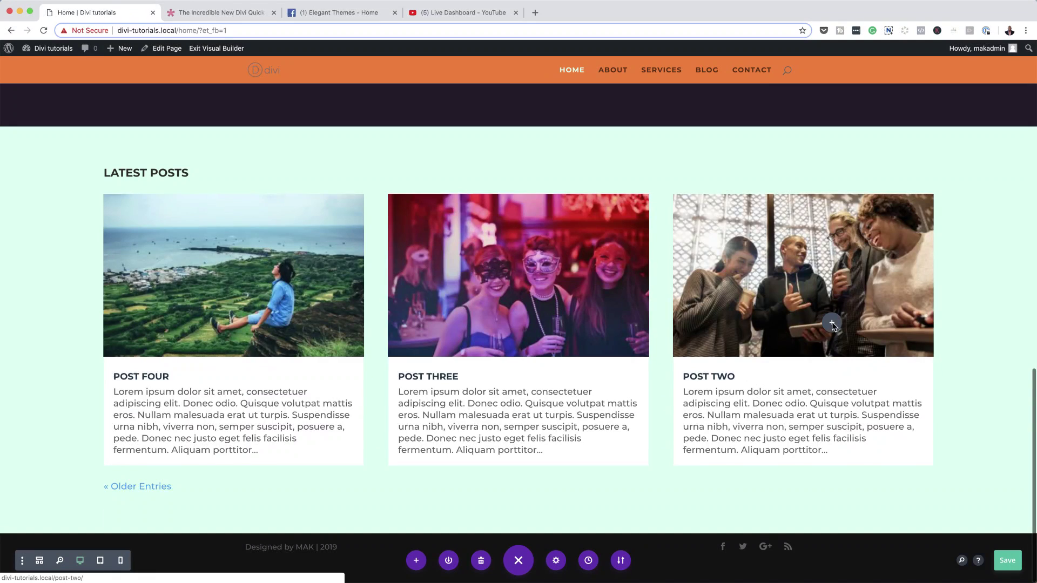
{"action": "scroll", "coordinate": [832, 324], "scroll_direction": "up", "scroll_amount": 8}
{"action": "scroll", "coordinate": [831, 324], "scroll_direction": "down", "scroll_amount": 2}
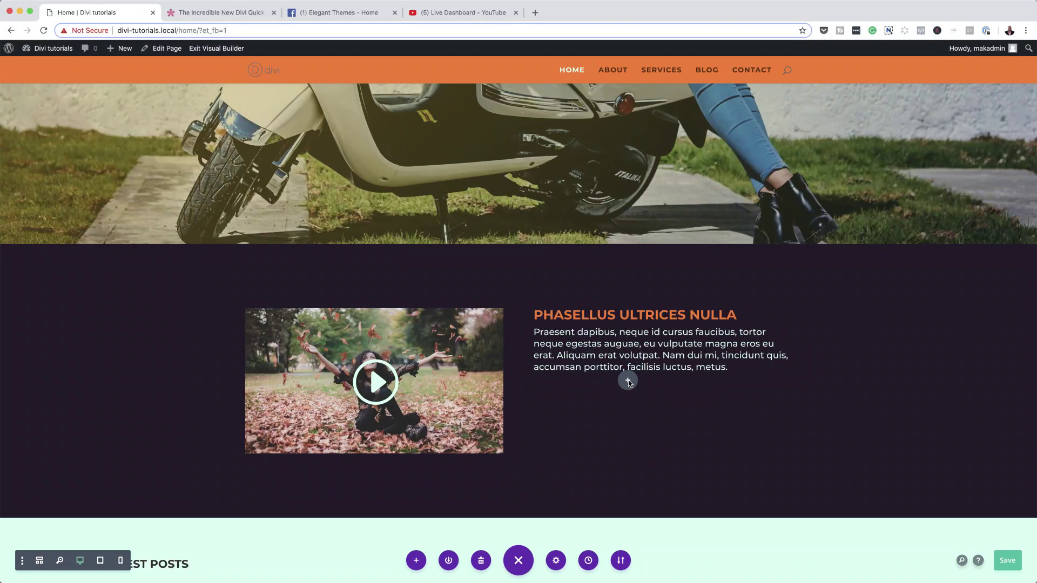
{"action": "scroll", "coordinate": [627, 440], "scroll_direction": "down", "scroll_amount": 1}
{"action": "scroll", "coordinate": [628, 439], "scroll_direction": "down", "scroll_amount": 3}
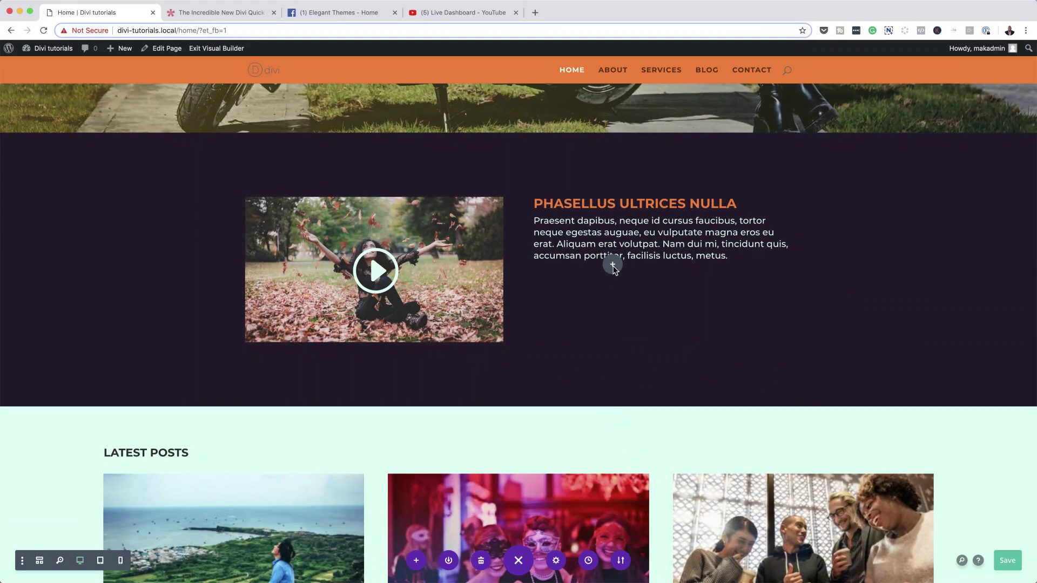
{"action": "scroll", "coordinate": [619, 295], "scroll_direction": "up", "scroll_amount": 10}
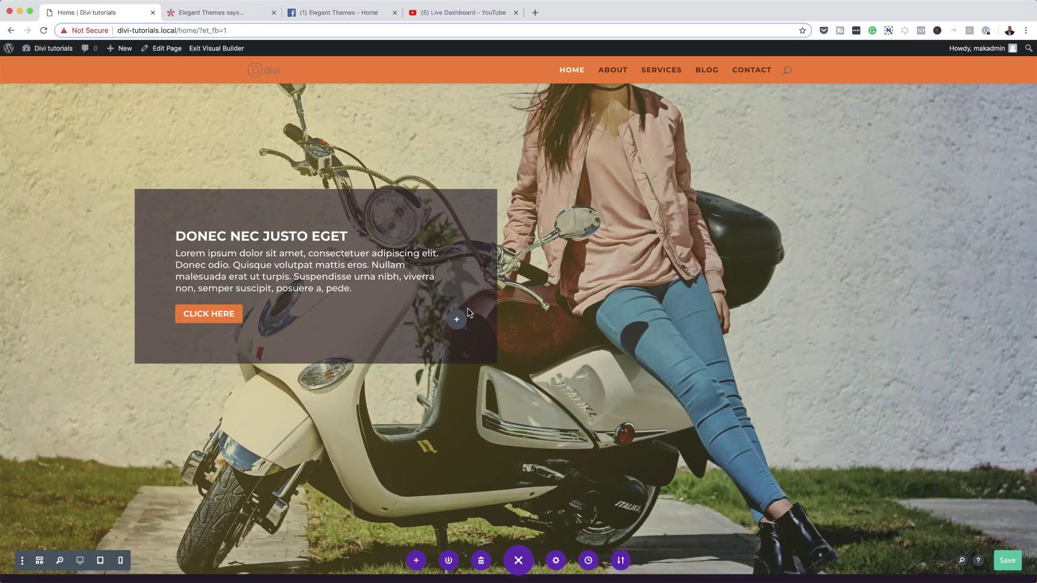
{"action": "left_click", "coordinate": [605, 251]}
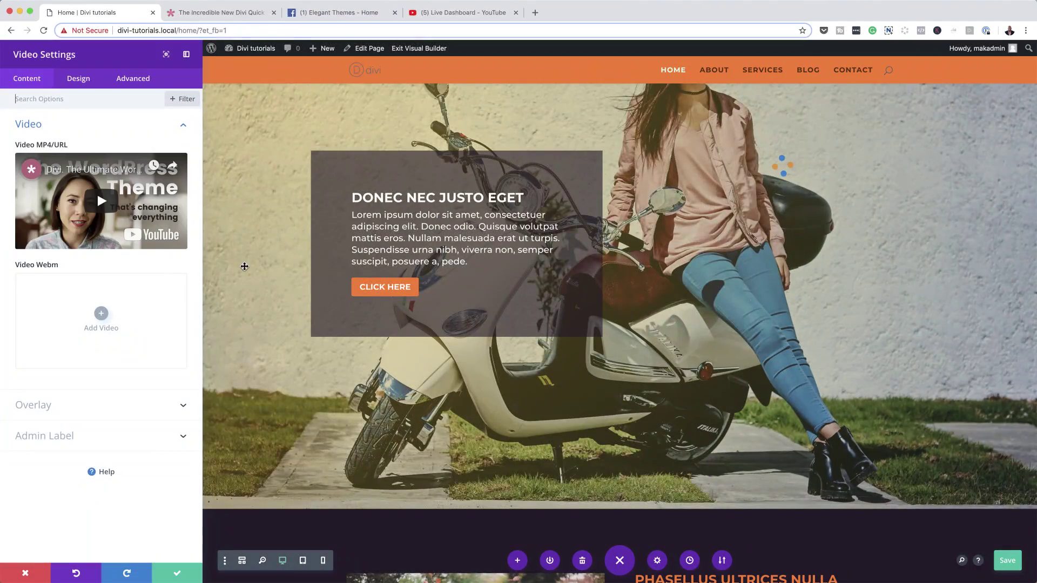
{"action": "left_click", "coordinate": [34, 571]}
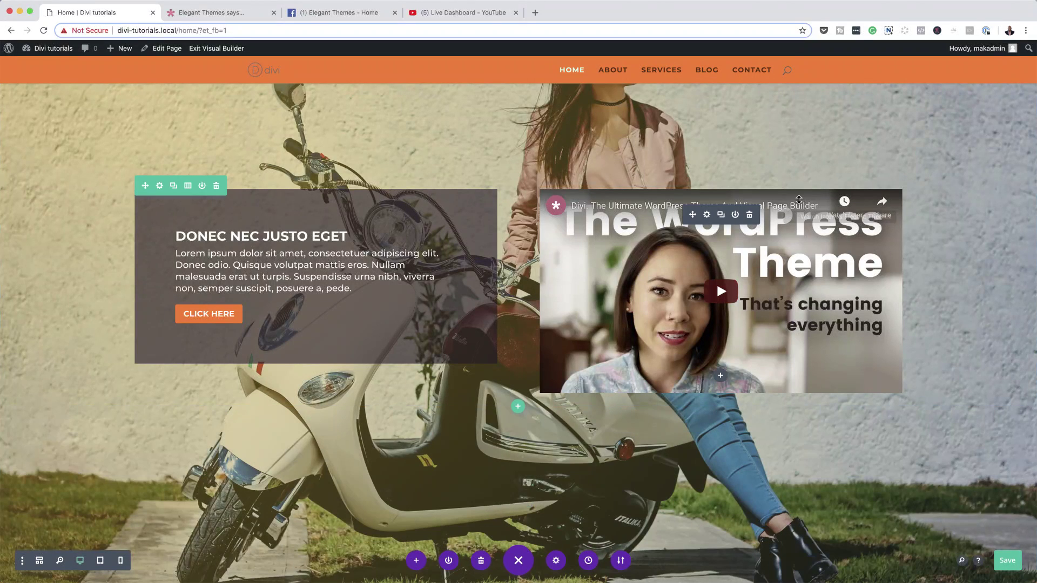
{"action": "left_click", "coordinate": [749, 218]}
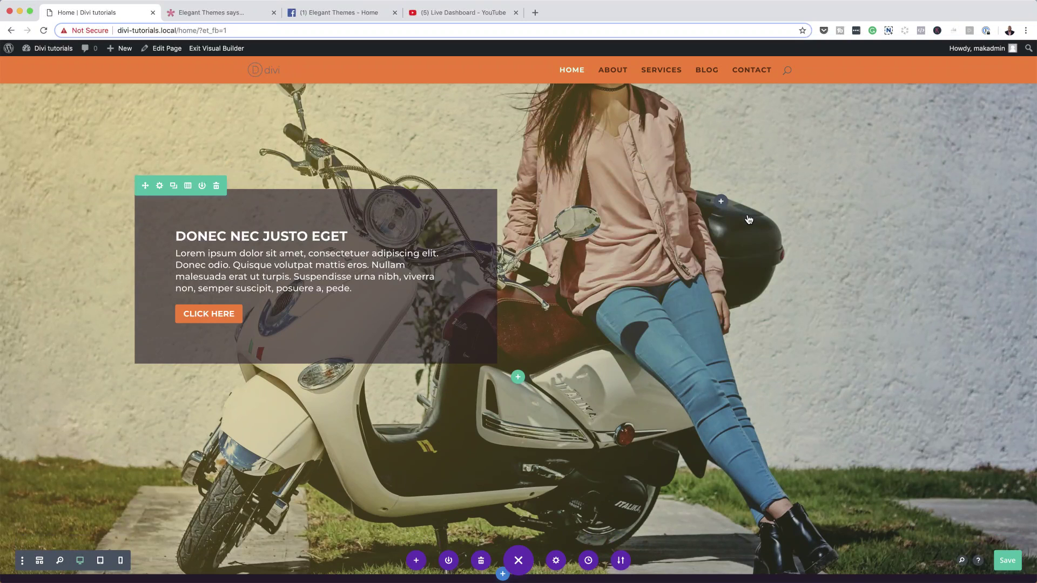
Step: Insert a Video Module via Quick Actions 'insert vid' beside the hero text box
{"action": "key", "text": "ctrl+space"}
{"action": "type", "text": "insert vide"}
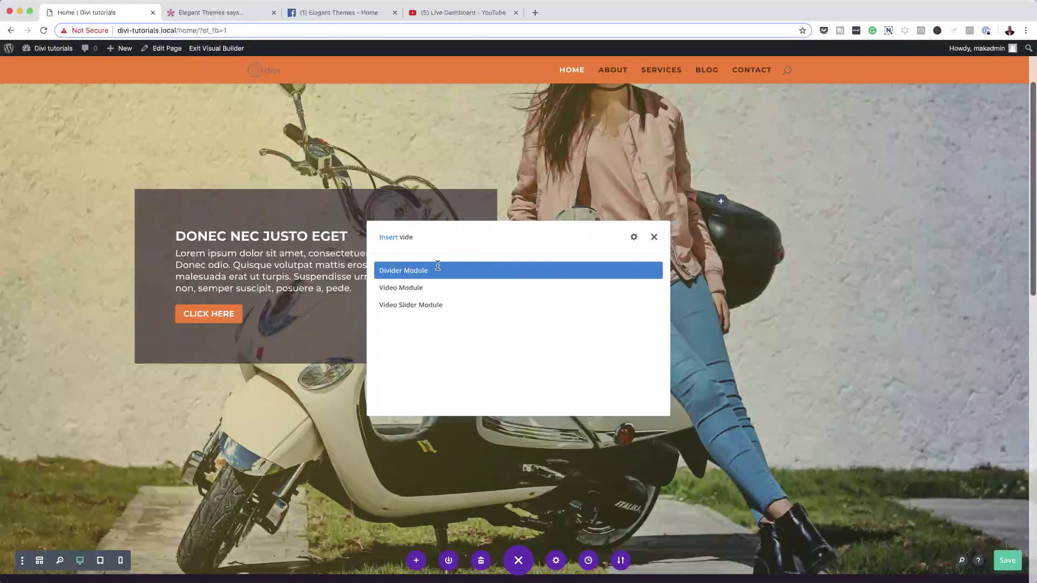
{"action": "left_click", "coordinate": [420, 289]}
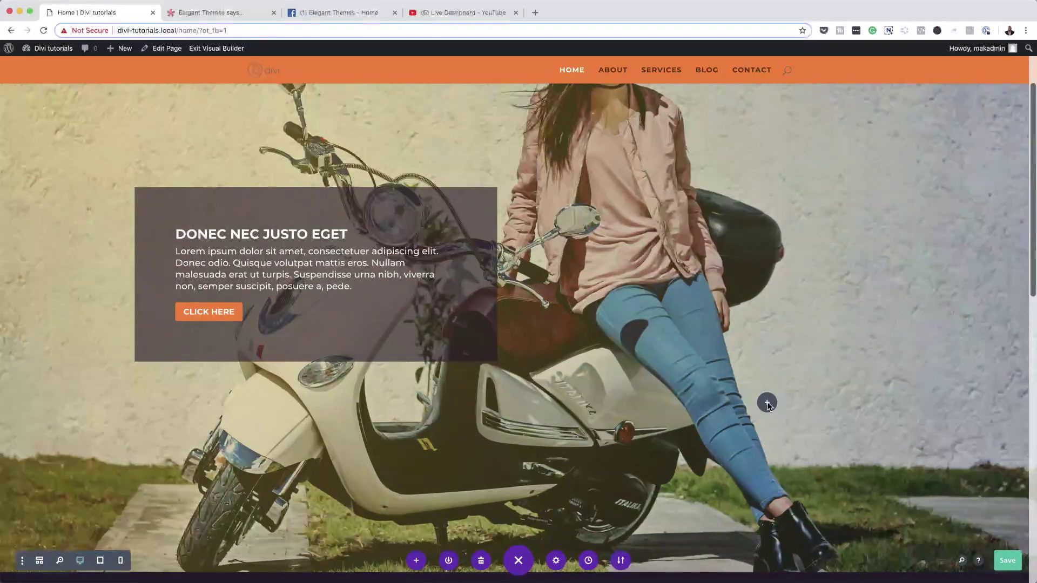
{"action": "scroll", "coordinate": [767, 403], "scroll_direction": "down", "scroll_amount": 3}
{"action": "scroll", "coordinate": [768, 405], "scroll_direction": "down", "scroll_amount": 3}
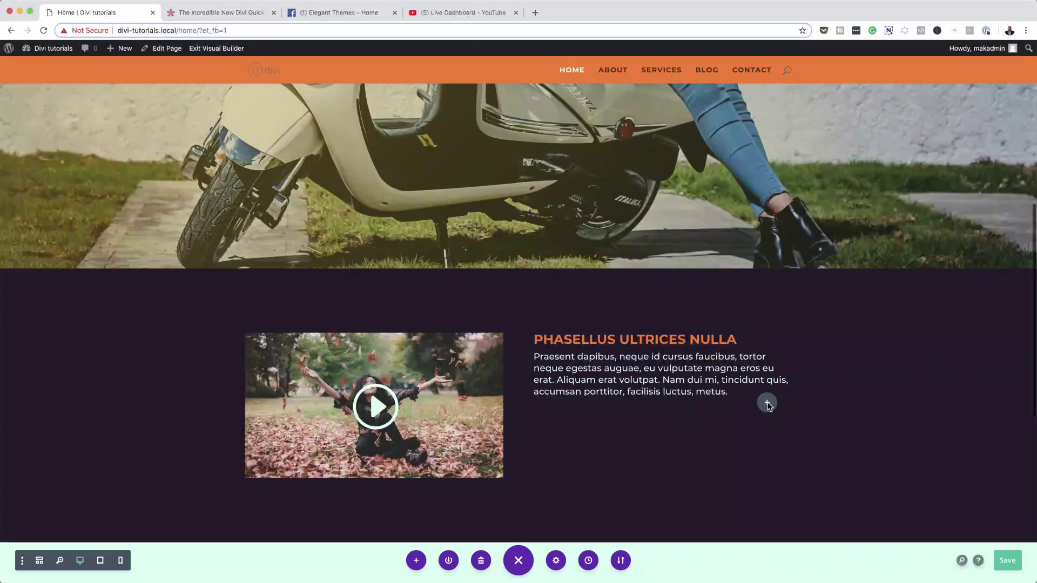
{"action": "scroll", "coordinate": [768, 406], "scroll_direction": "up", "scroll_amount": 5}
{"action": "scroll", "coordinate": [768, 405], "scroll_direction": "up", "scroll_amount": 3}
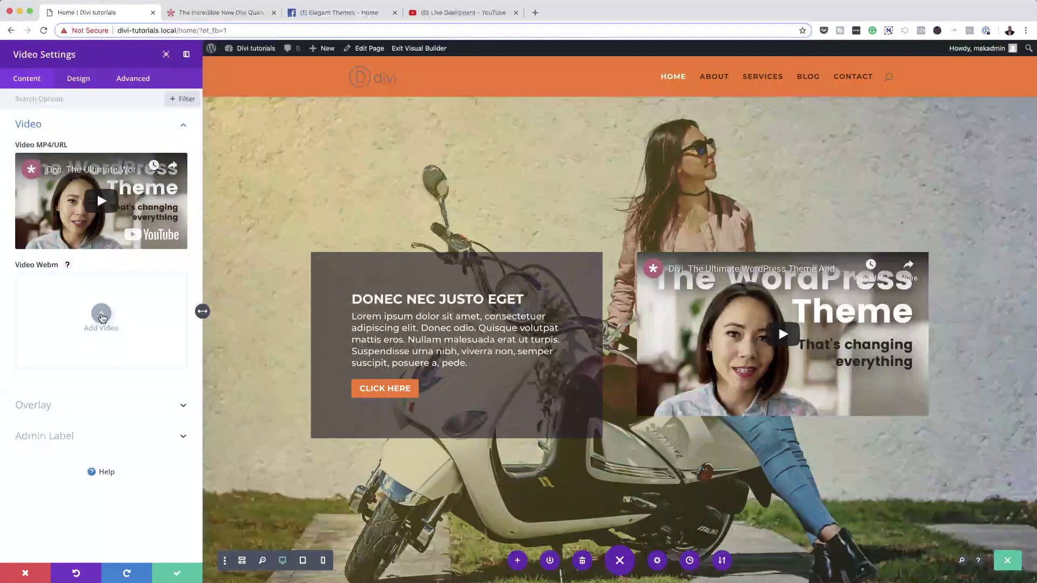
Step: Choose pexels-photo-874158.jpeg, the man in glasses, as the video's overlay image
{"action": "left_click", "coordinate": [81, 404]}
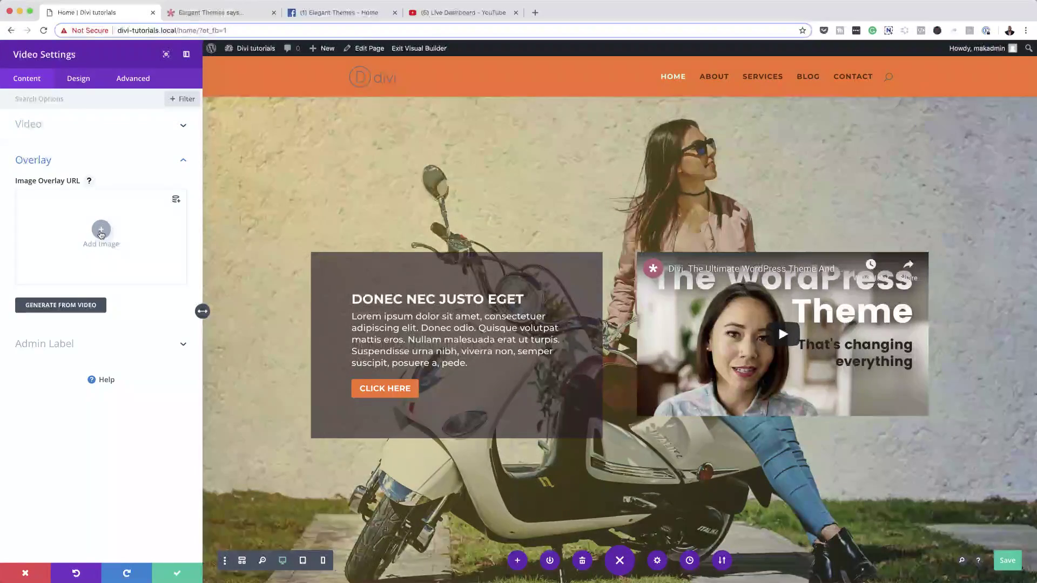
{"action": "left_click", "coordinate": [101, 233]}
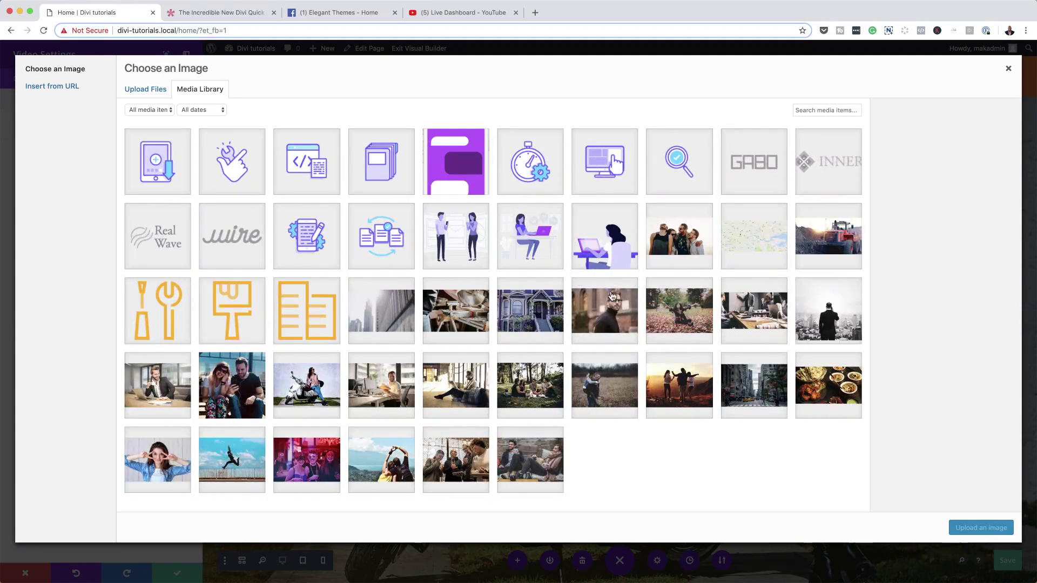
{"action": "left_click", "coordinate": [607, 309]}
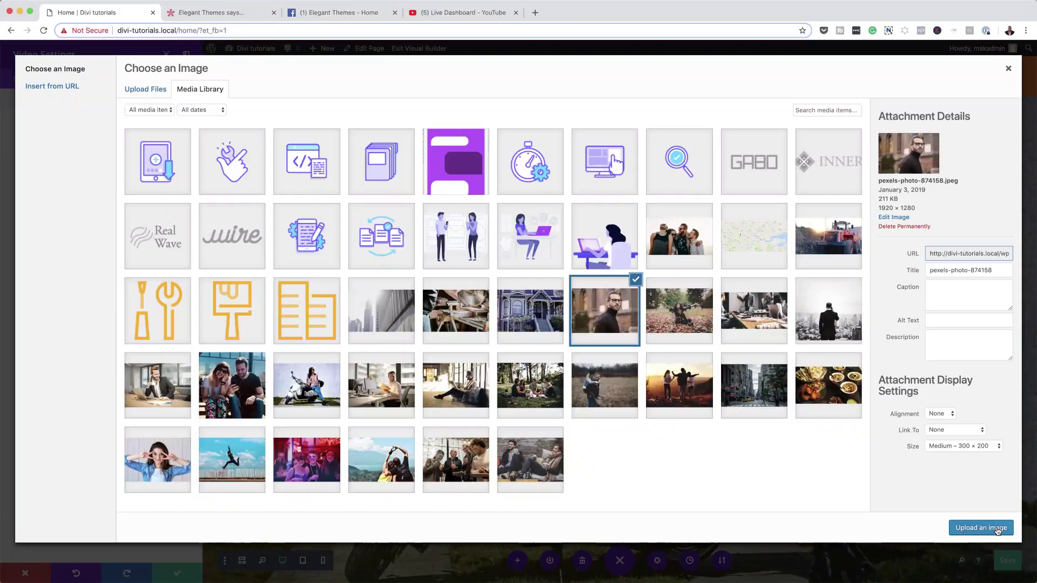